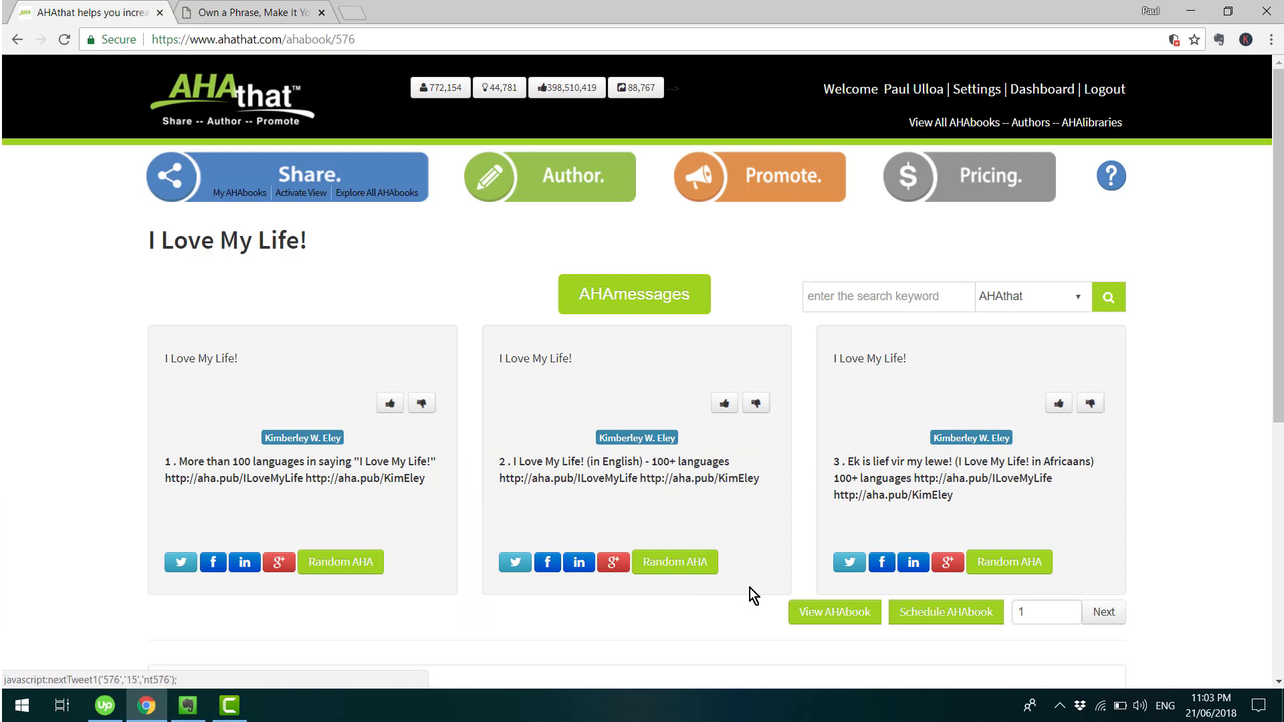
- Browse the book's AHAmessages via Next, Random AHA and the full View AHAbook card list
left_click(1105, 612)
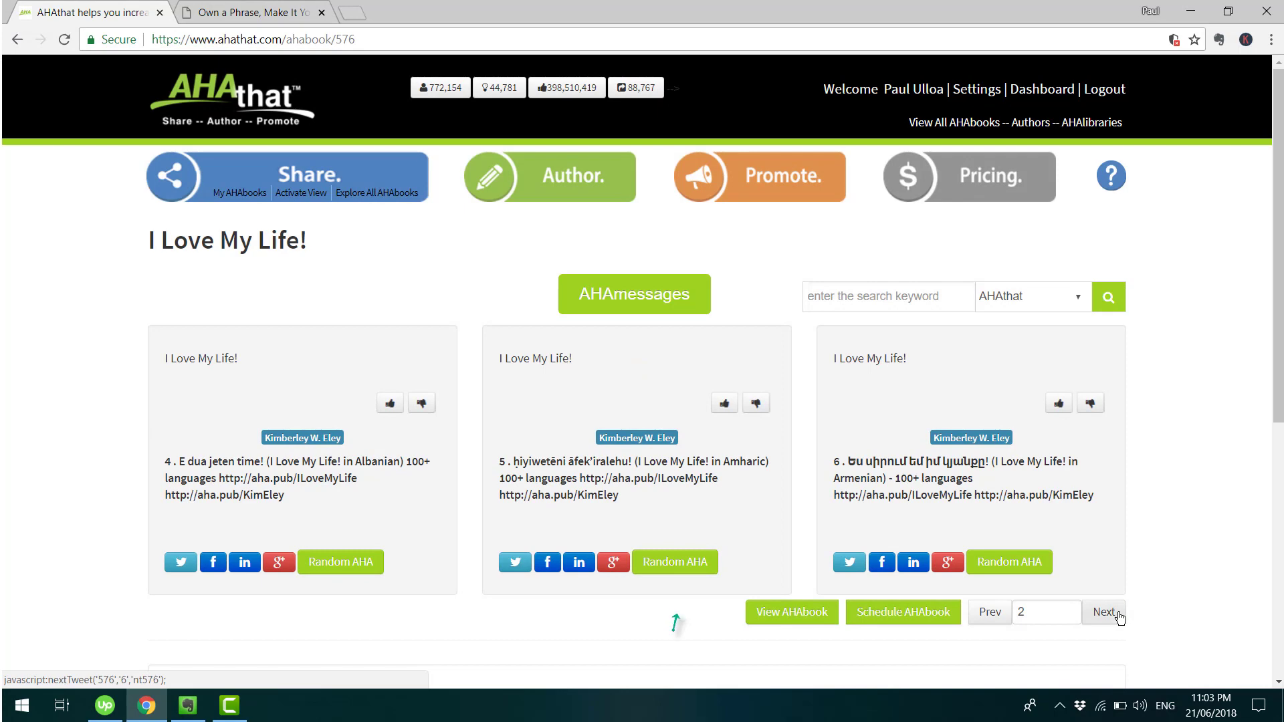
left_click(695, 563)
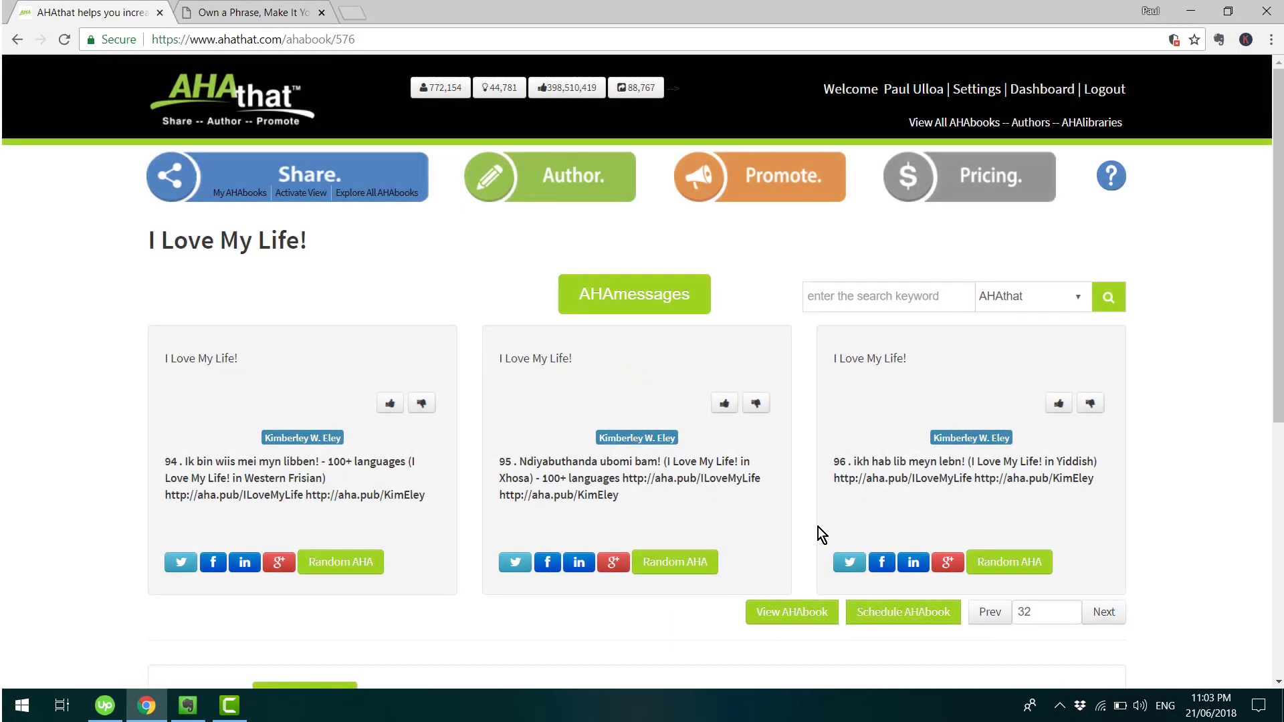
scroll(818, 527, "down", 2)
left_click(790, 474)
scroll(804, 384, "down", 10)
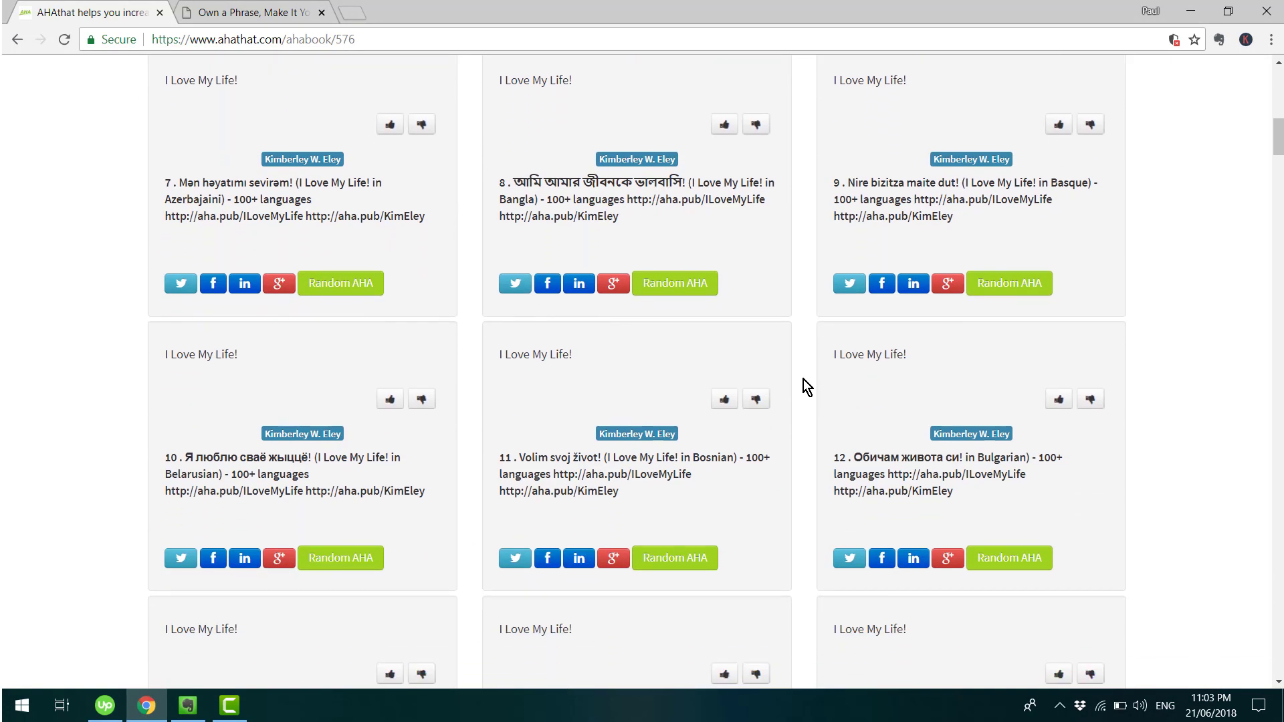
scroll(804, 379, "down", 6)
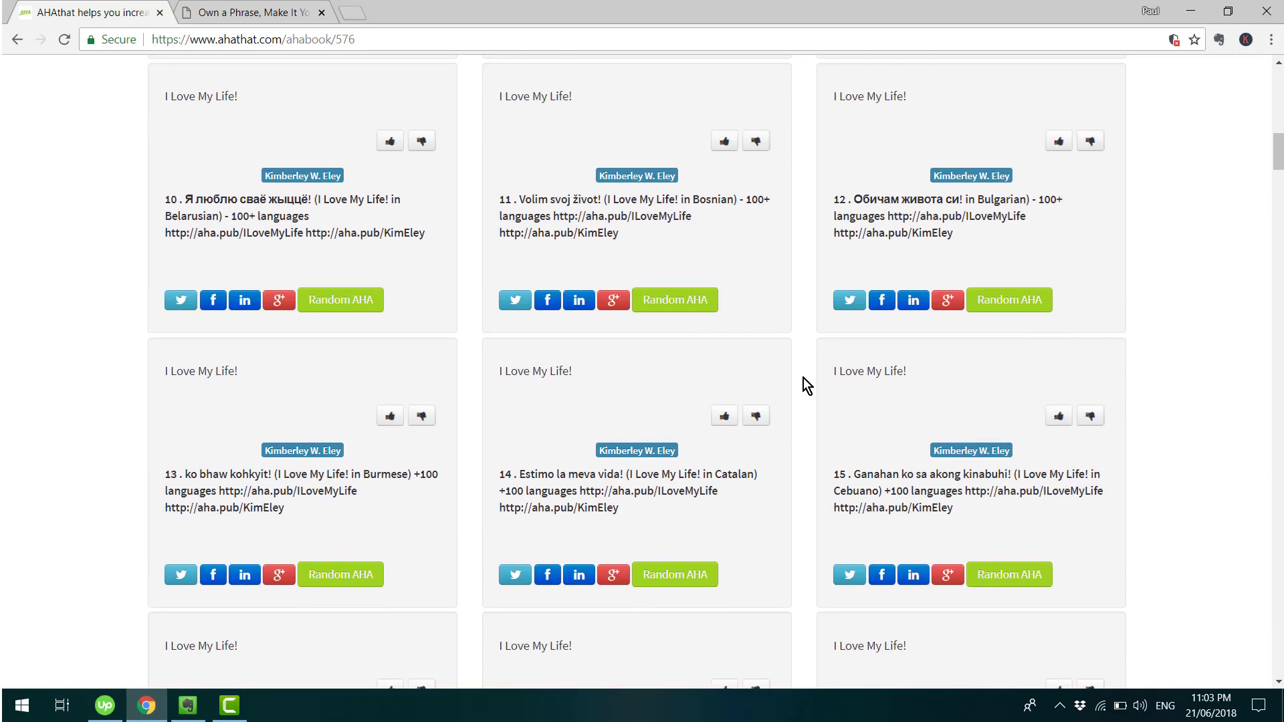
scroll(803, 382, "up", 20)
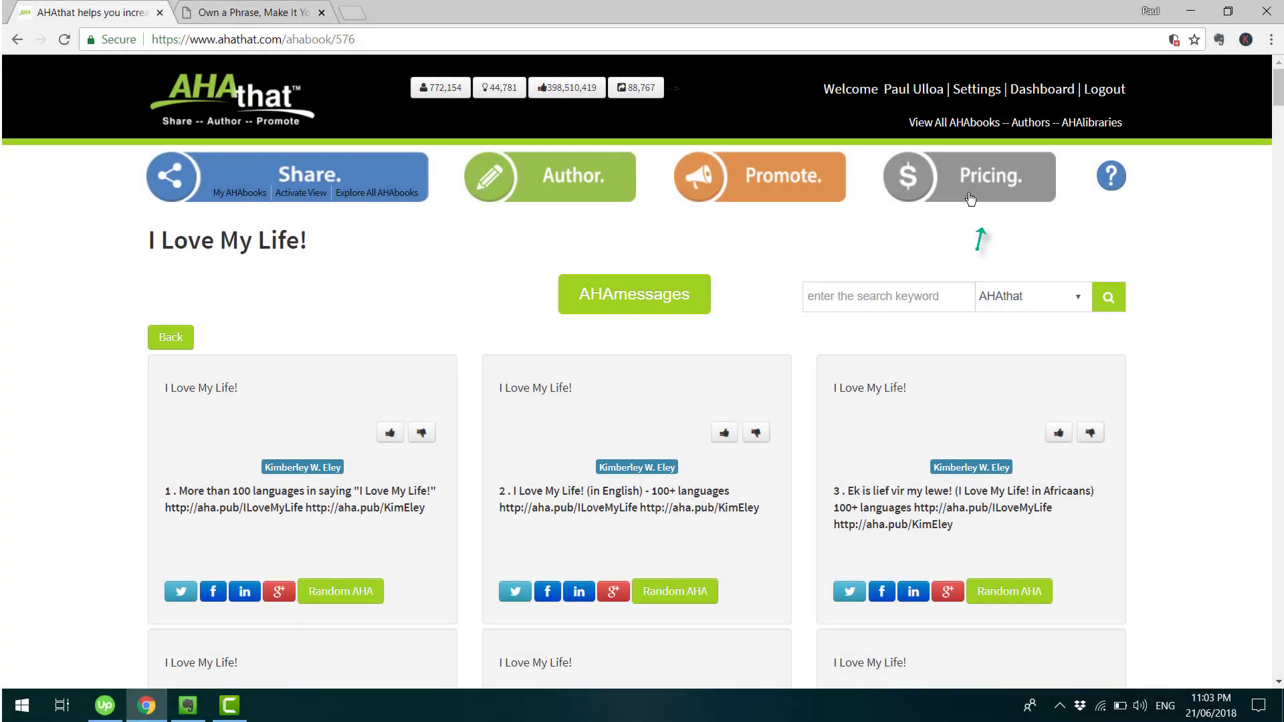
- Generate a free Freemium Key (Fkey) on the Pricing page, then return to AHAblaster
left_click(970, 199)
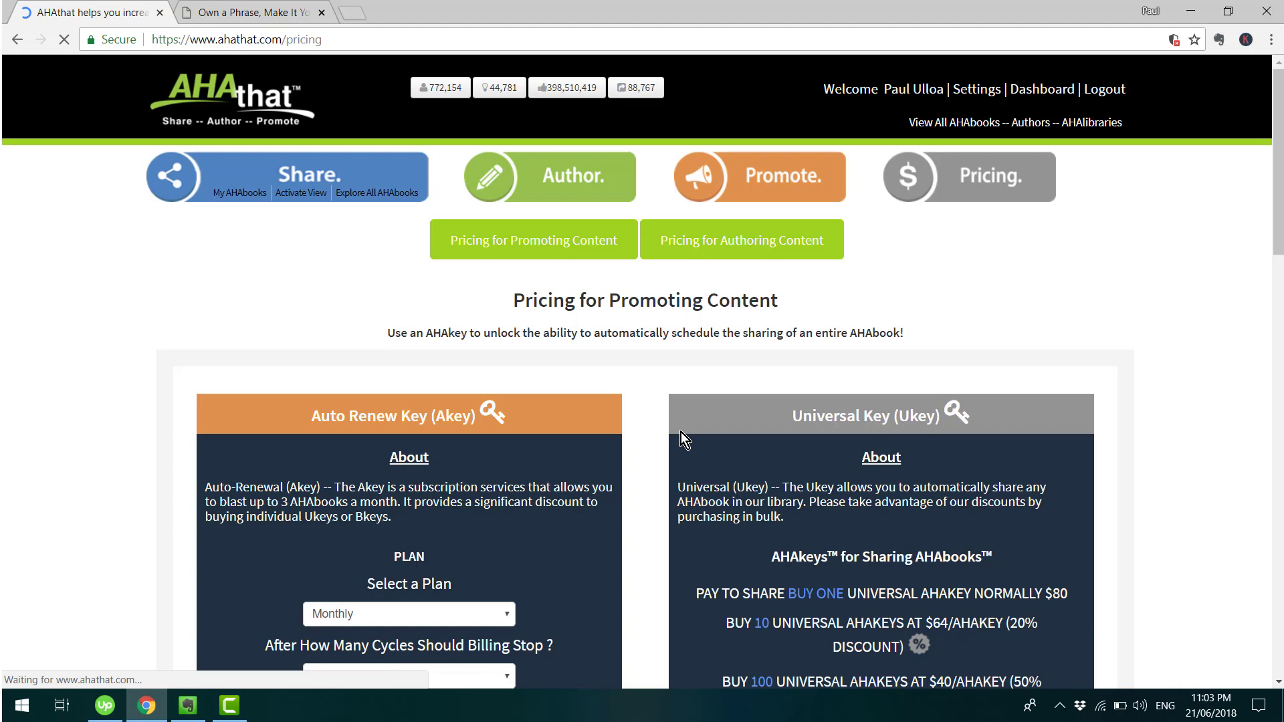
scroll(681, 432, "down", 9)
scroll(681, 432, "down", 1)
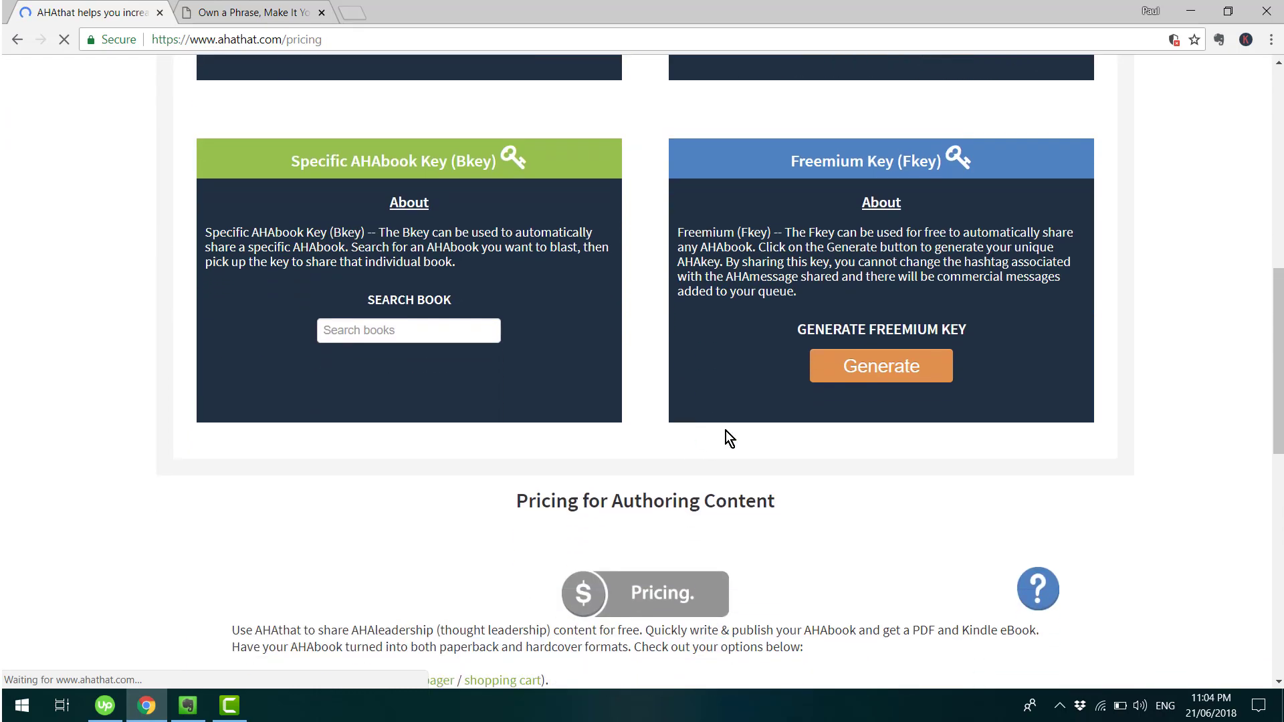
left_click(905, 384)
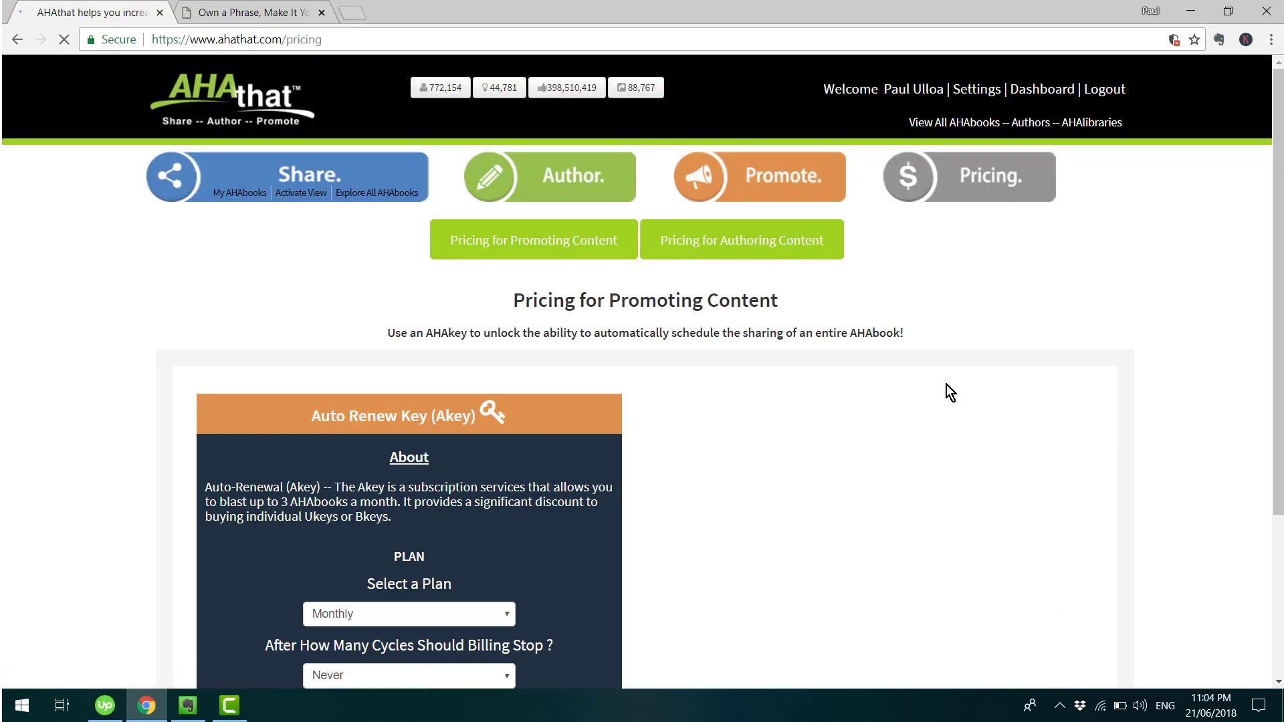
scroll(879, 394, "down", 3)
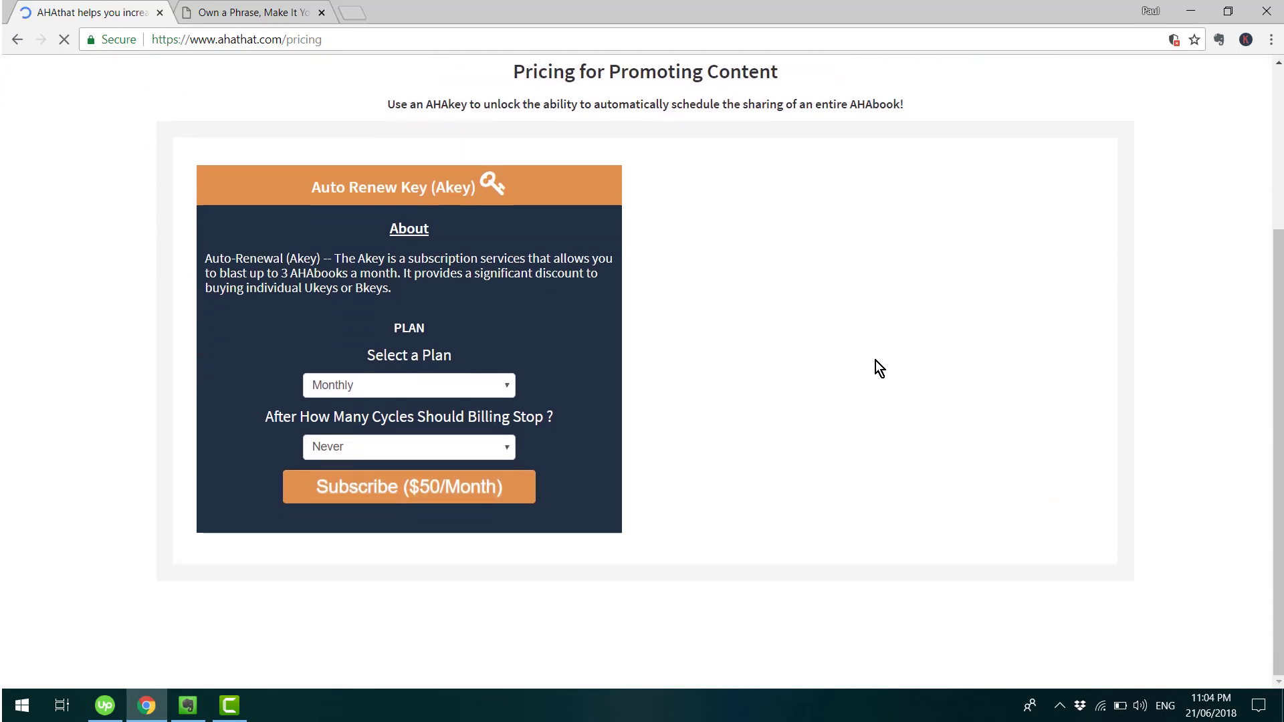
scroll(876, 364, "down", 4)
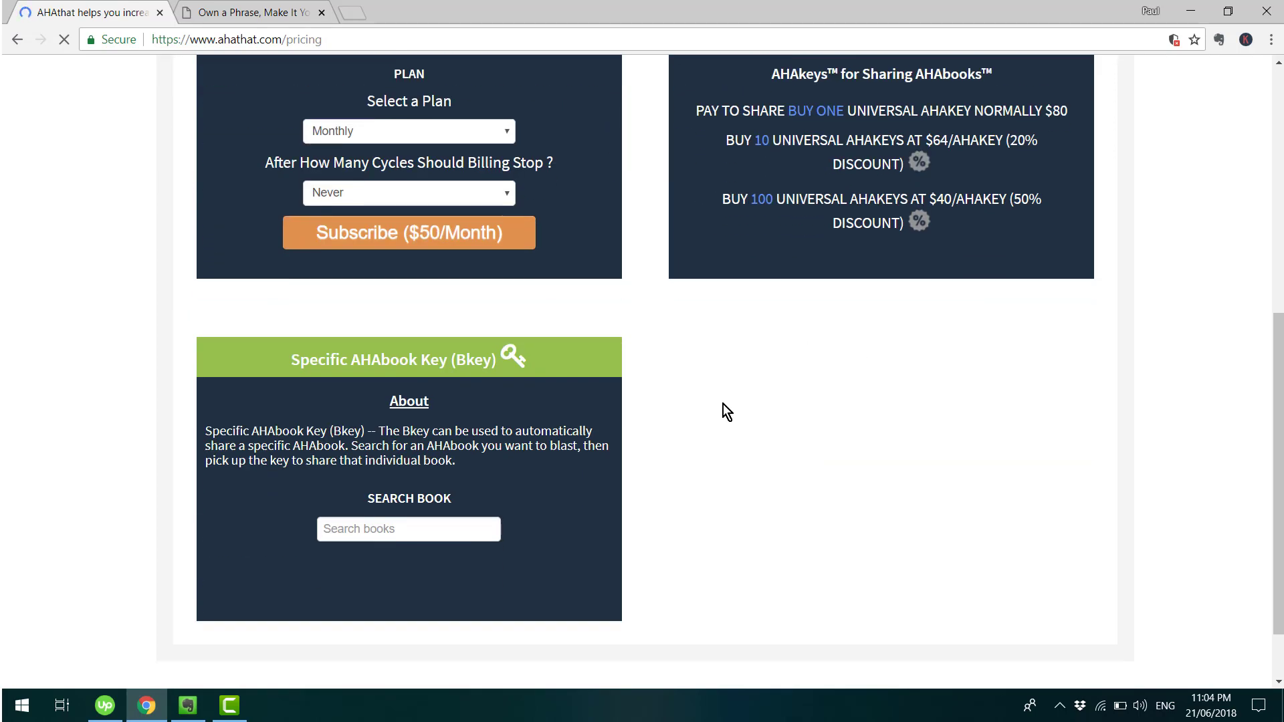
scroll(669, 439, "down", 1)
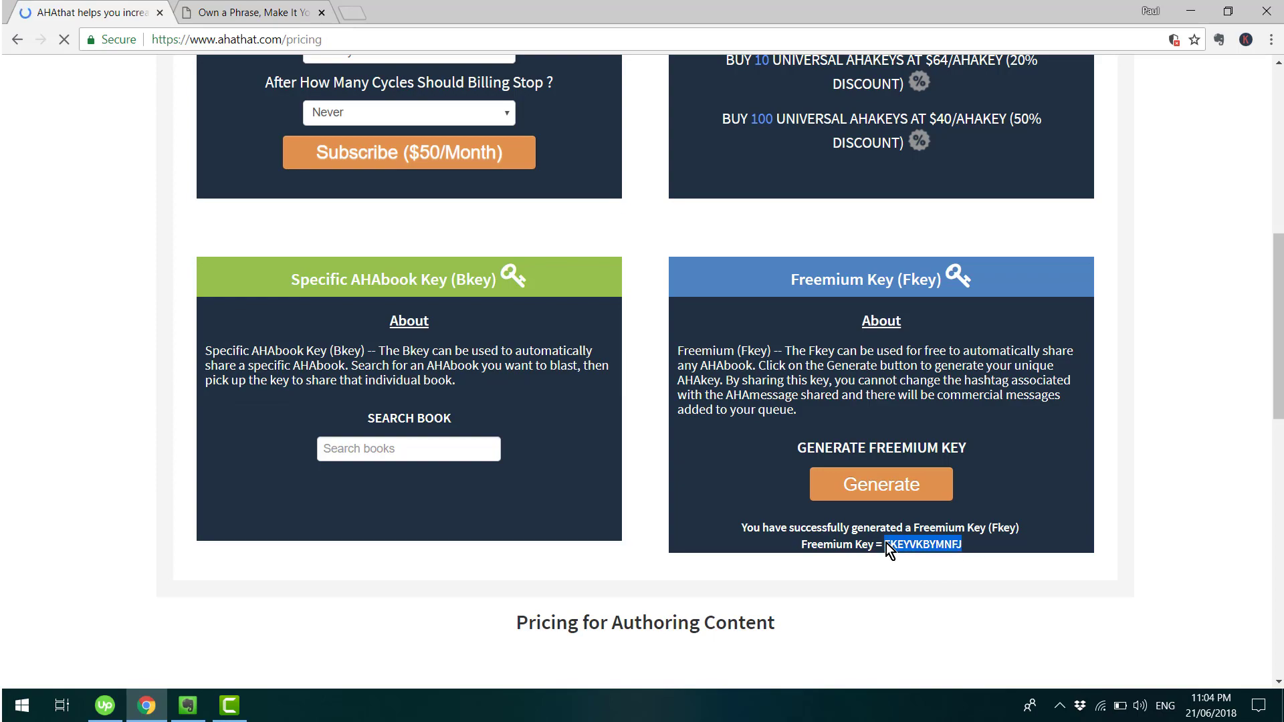
scroll(885, 543, "up", 8)
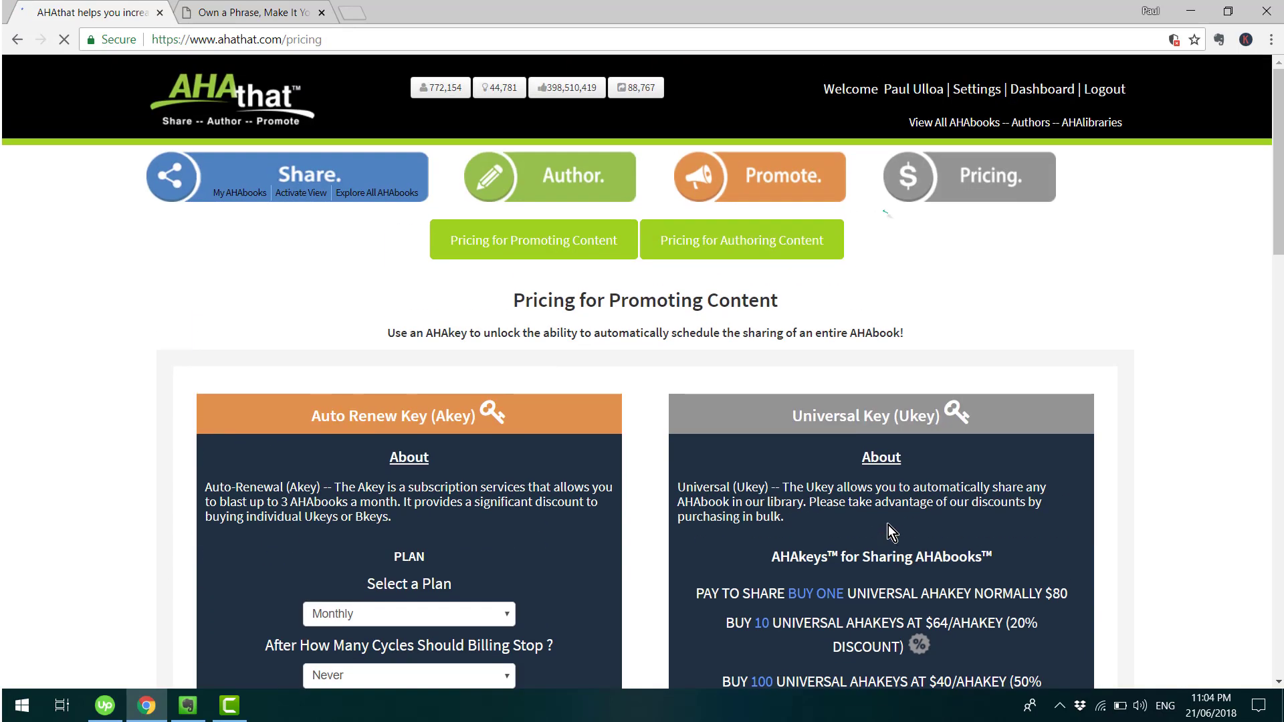
left_click(806, 194)
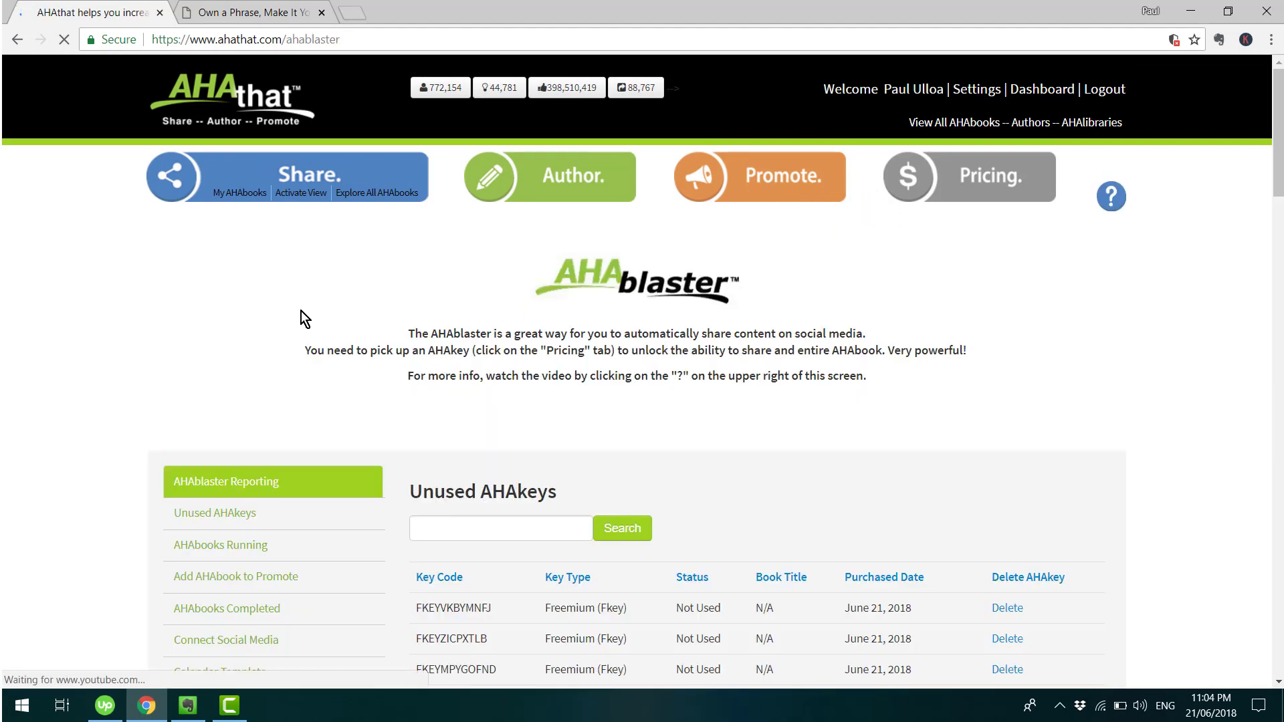
- Check the connected Twitter account, then search the AHAbooks to promote for 'I love my'
scroll(114, 411, "down", 3)
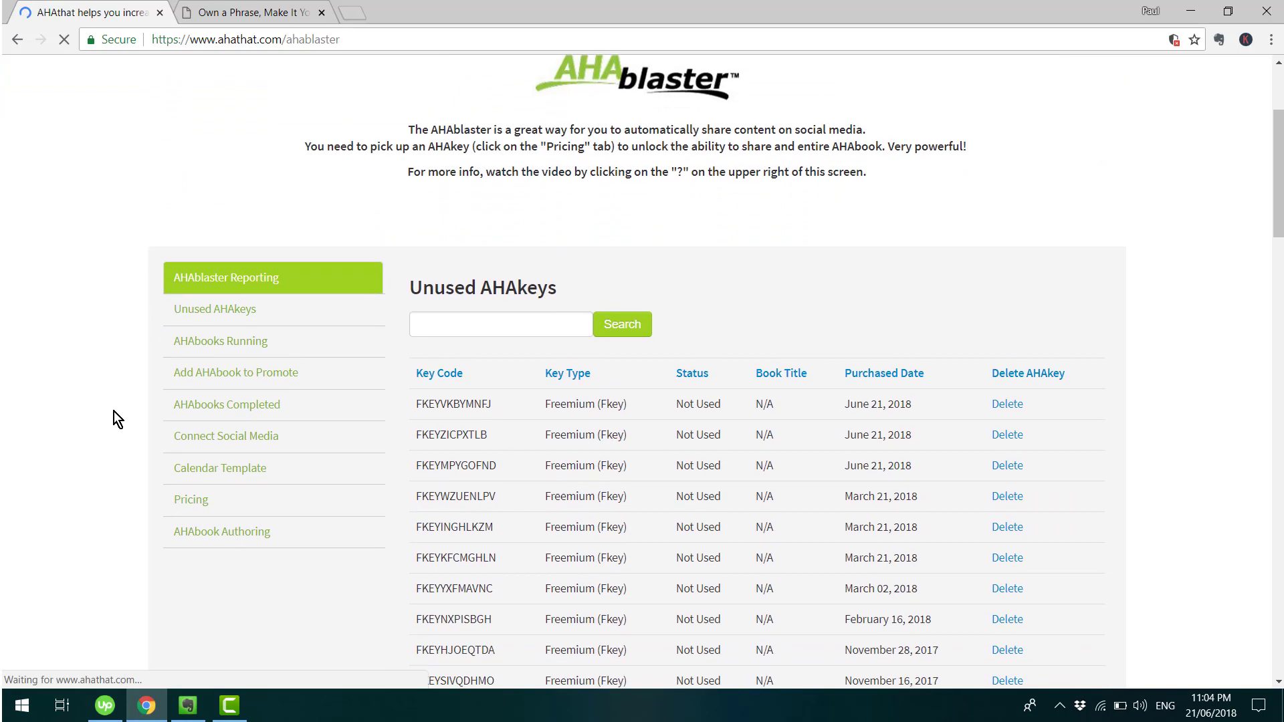
left_click(239, 390)
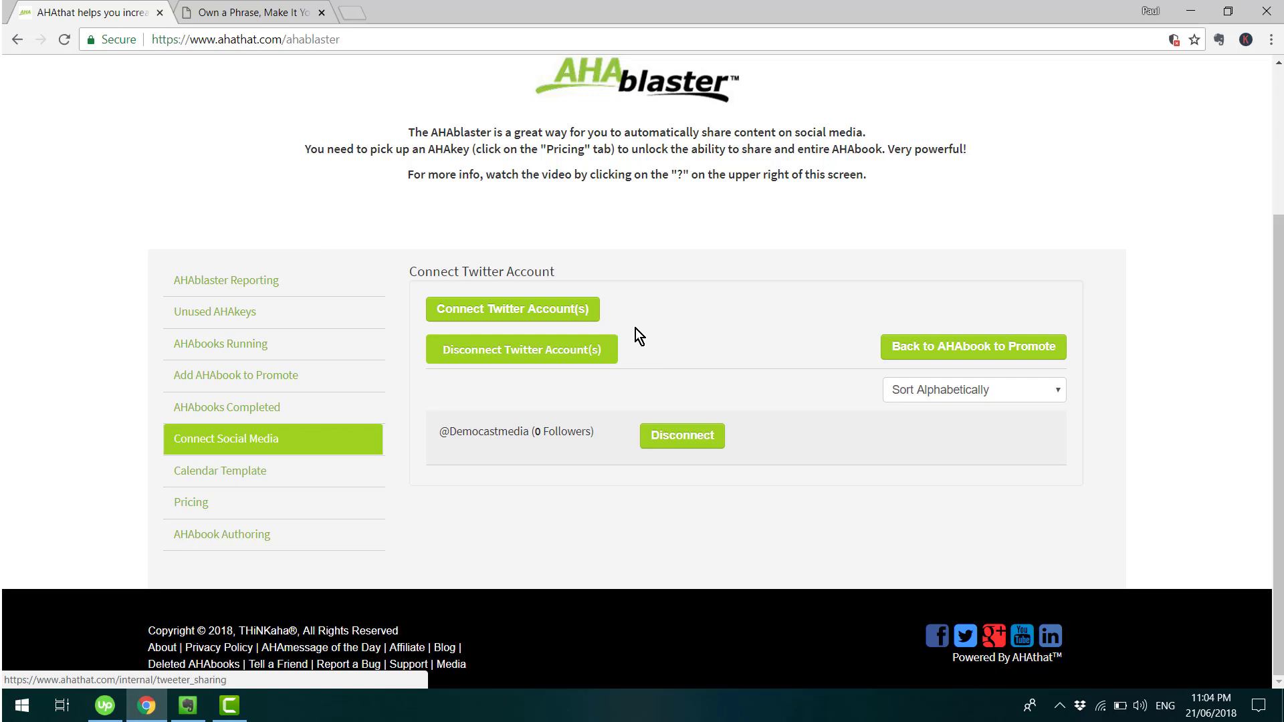
left_click(292, 376)
left_click(514, 308)
type("I love my")
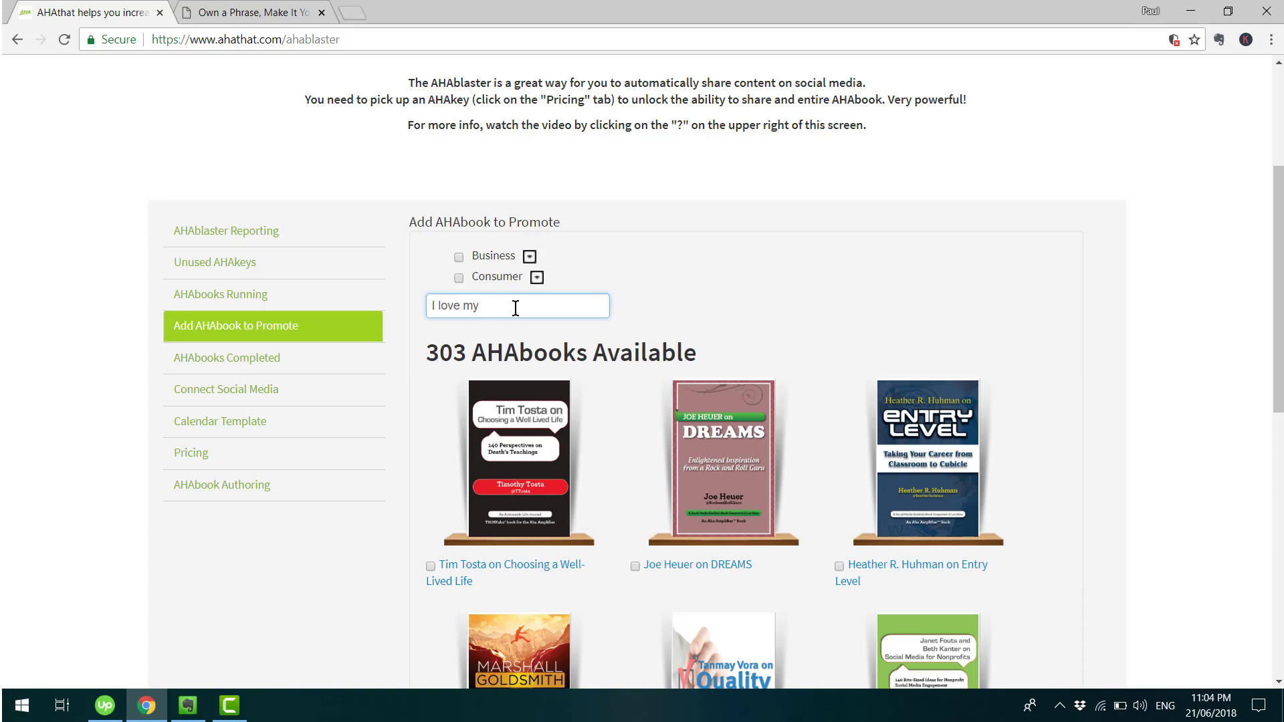
- Select I Love My Life! and apply the pasted freemium AHAkey to unlock sharing
type("life")
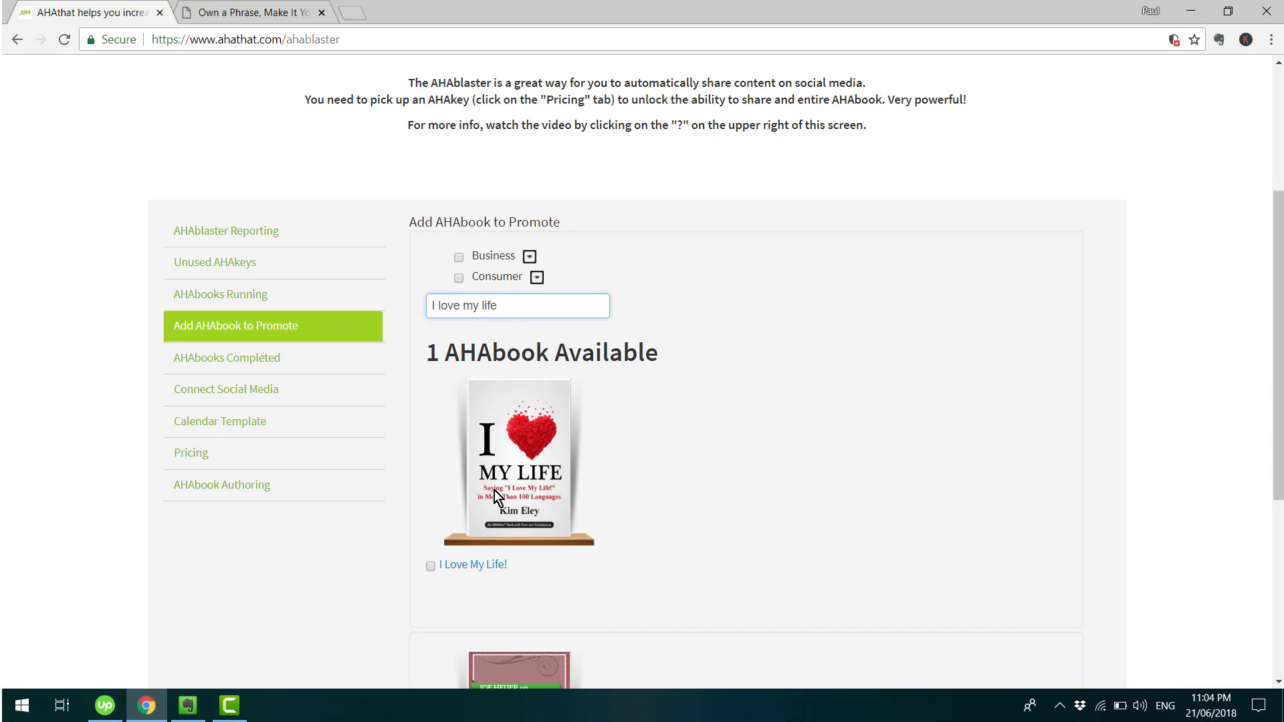
left_click(474, 565)
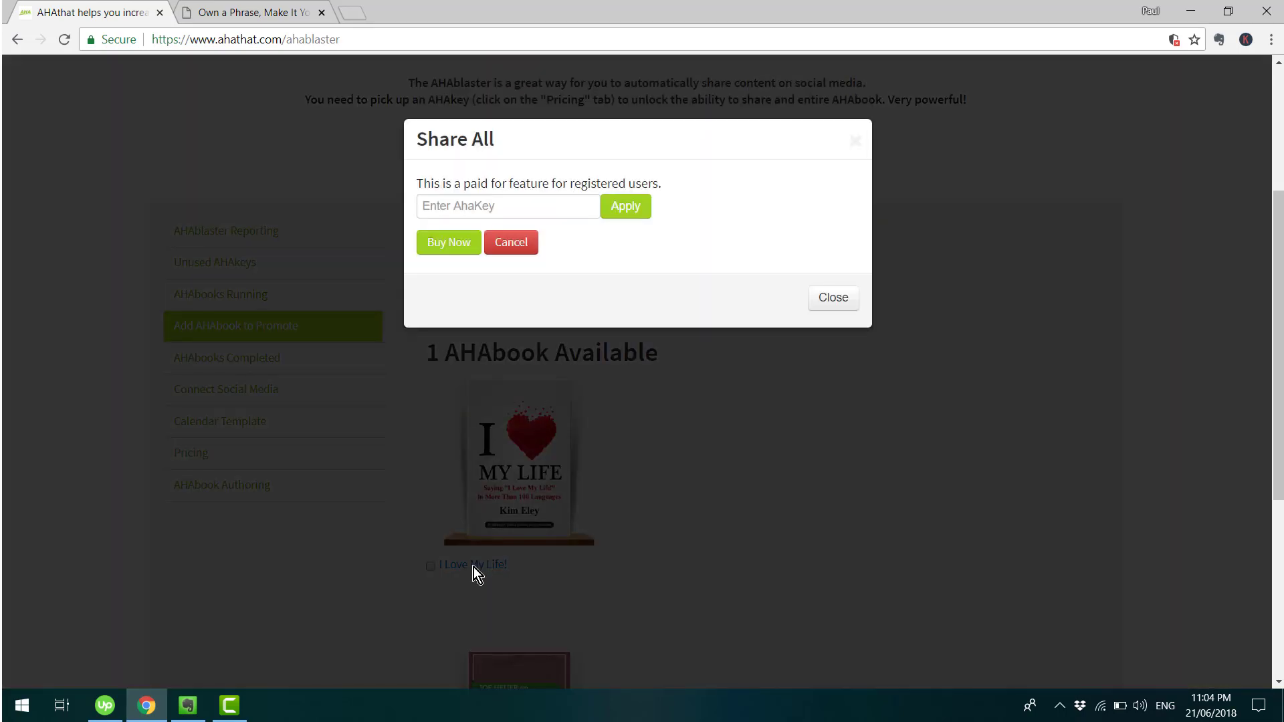
left_click(526, 206)
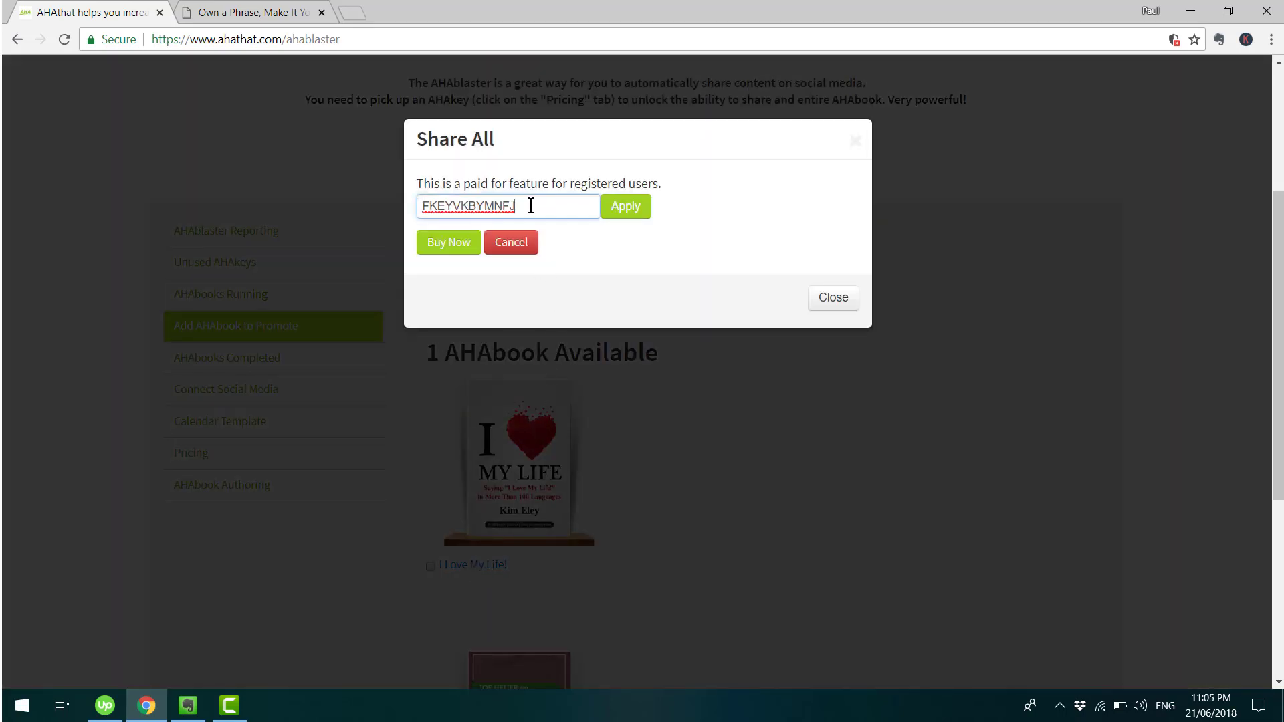
left_click(627, 208)
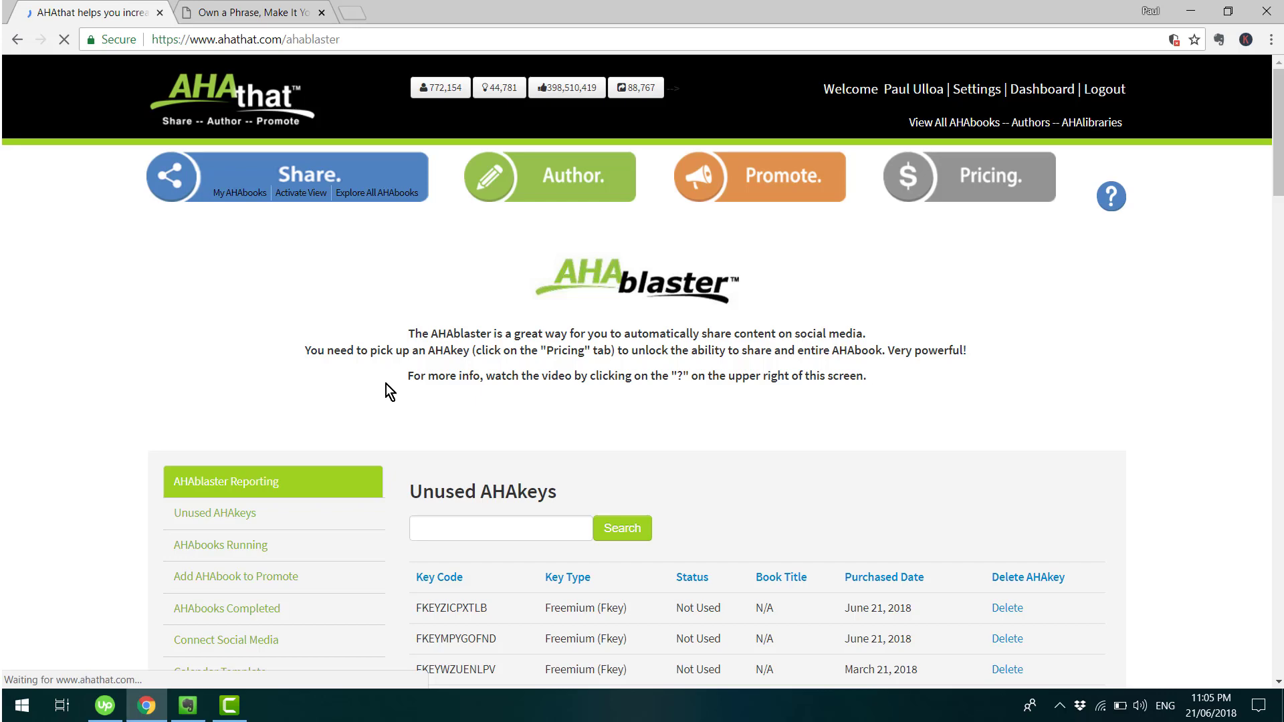
scroll(394, 461, "down", 1)
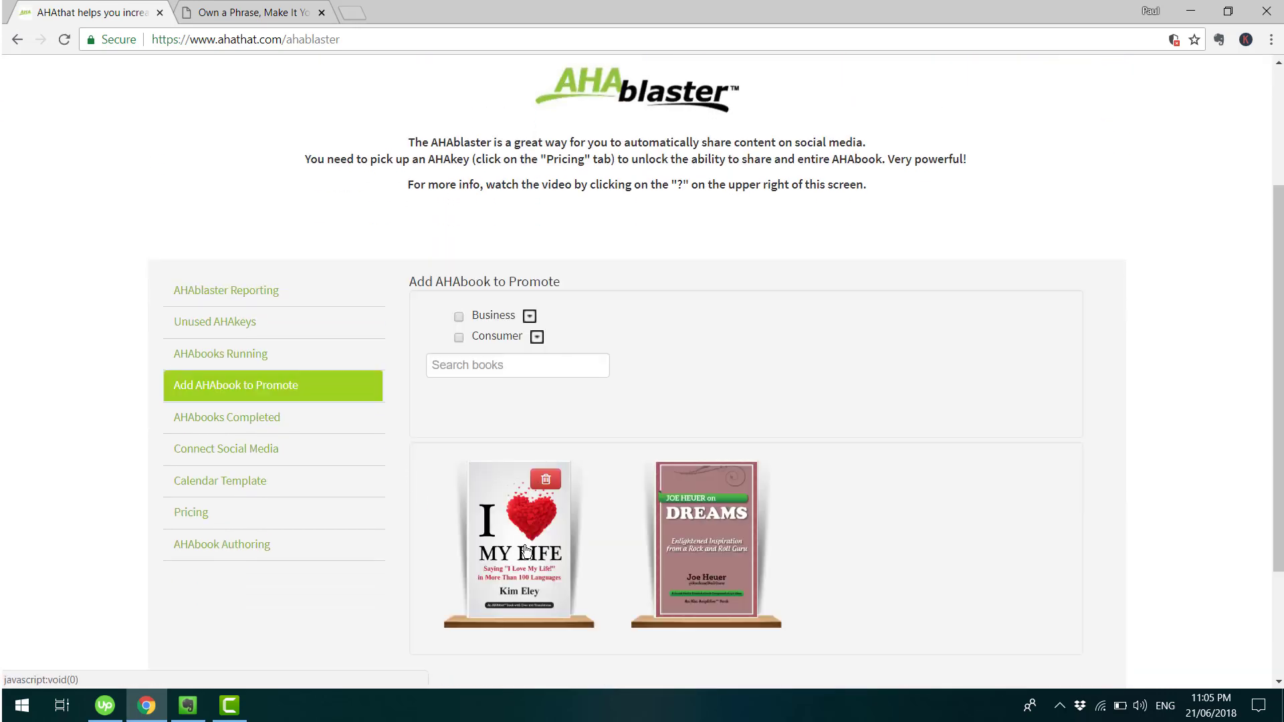
- For I Love My Life, set Eastern Australia timezone and the 4 Times a Day, 5 Days a Week template
left_click(526, 550)
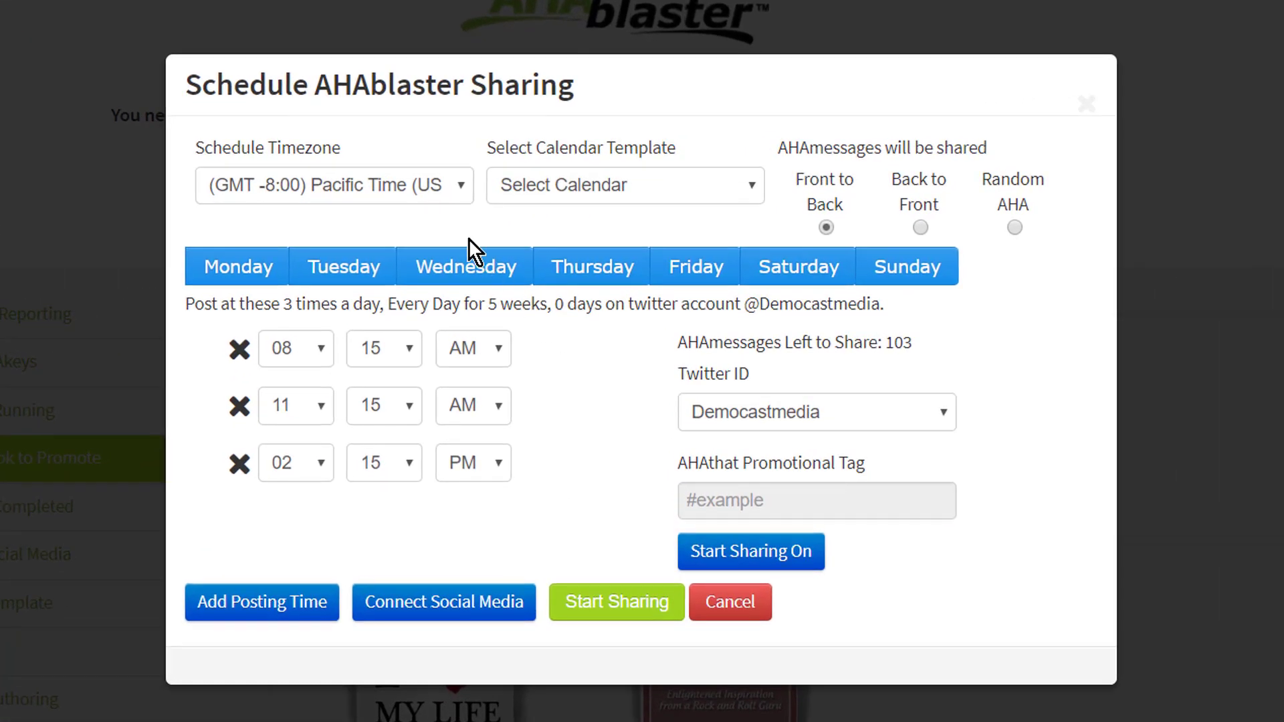
left_click(460, 191)
left_click_drag(761, 327, 772, 591)
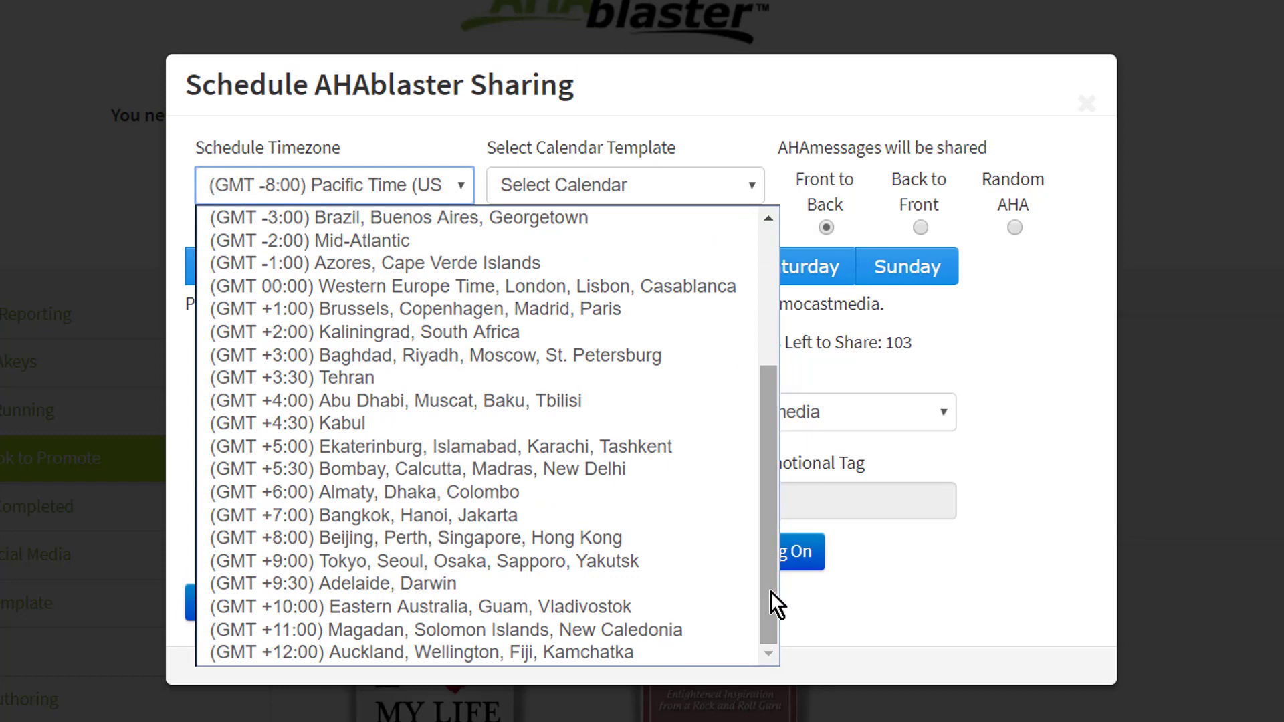
left_click(607, 607)
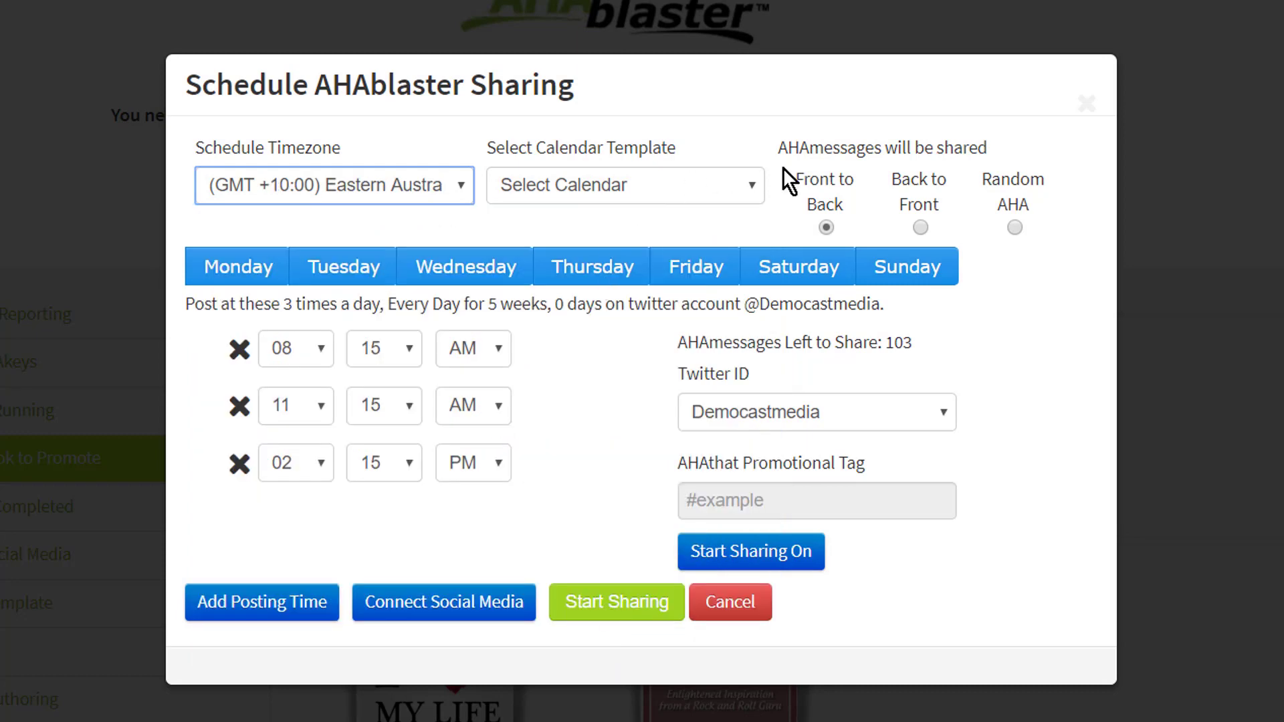
left_click(751, 189)
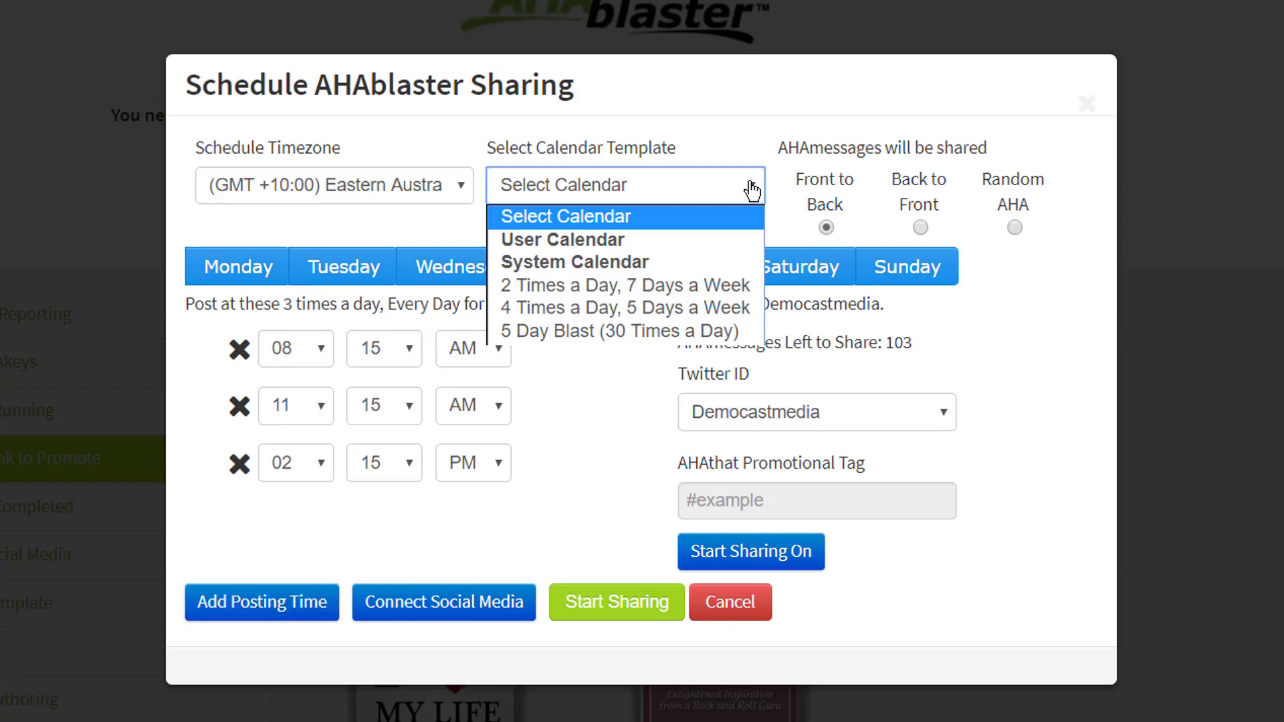
left_click(708, 313)
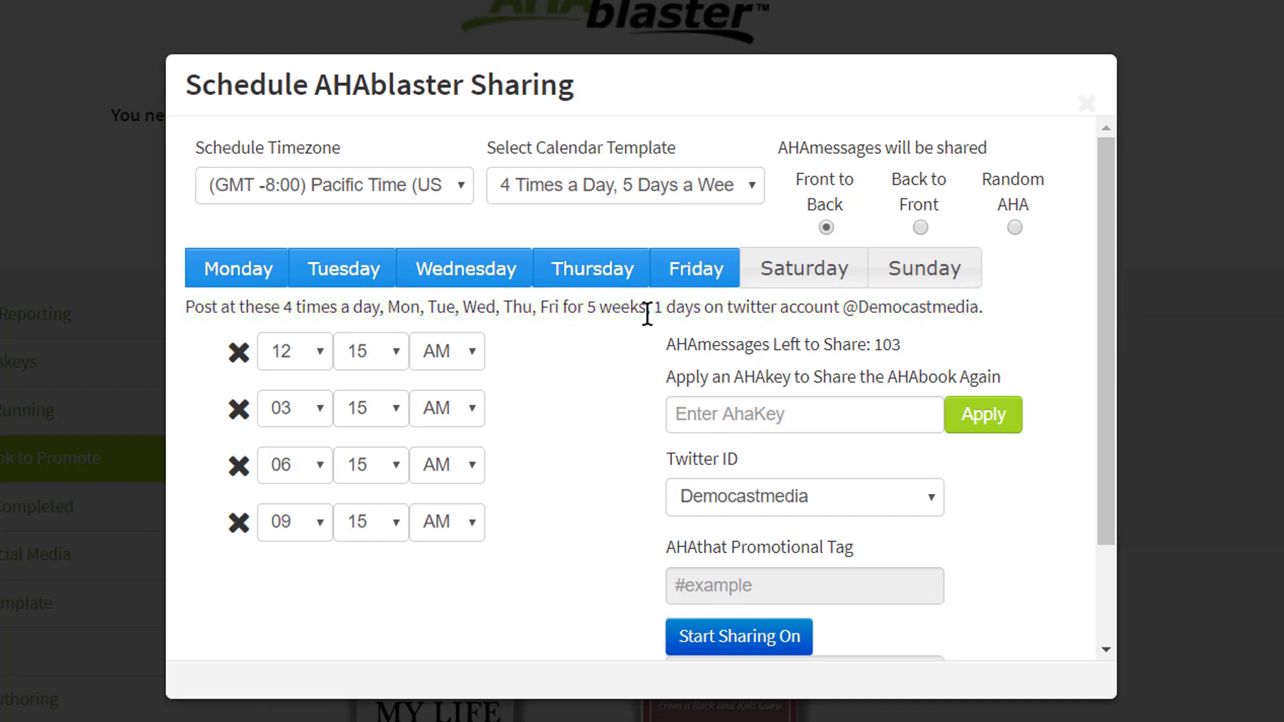
- Change the posting days to Mon, Tue, Thu, Sat and Sun
left_click(805, 275)
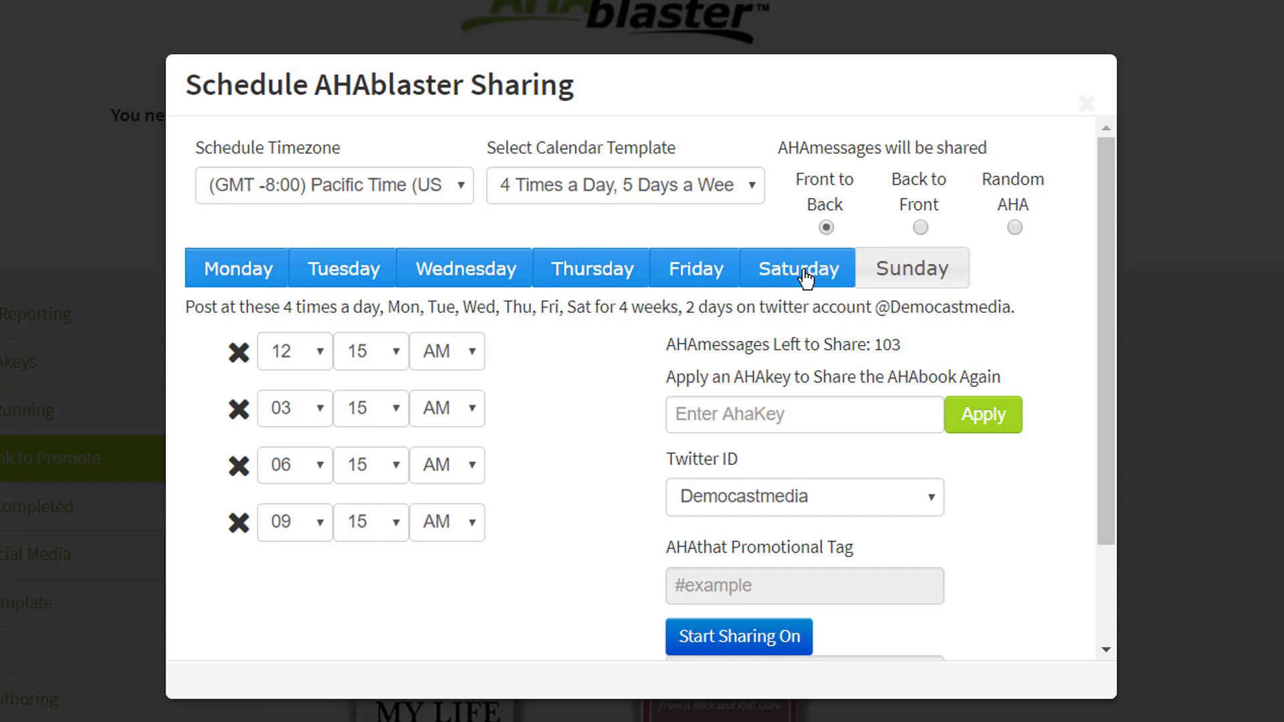
left_click(906, 280)
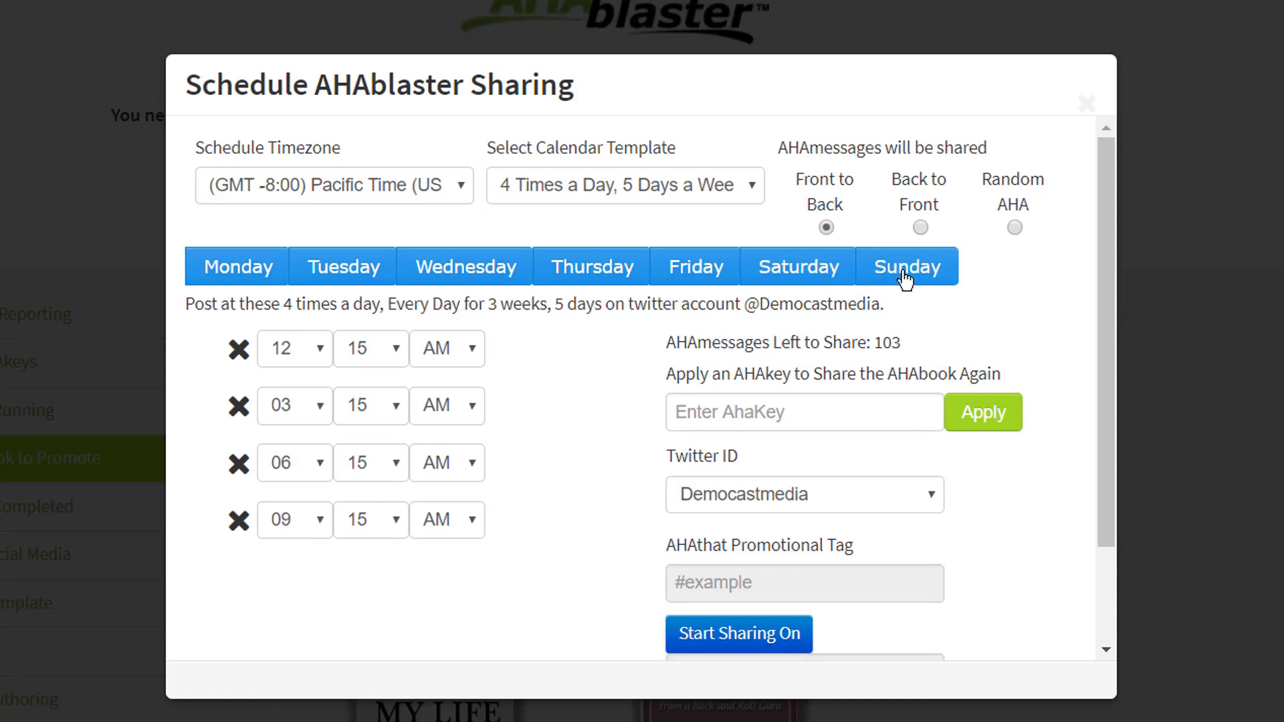
left_click(681, 273)
left_click(460, 281)
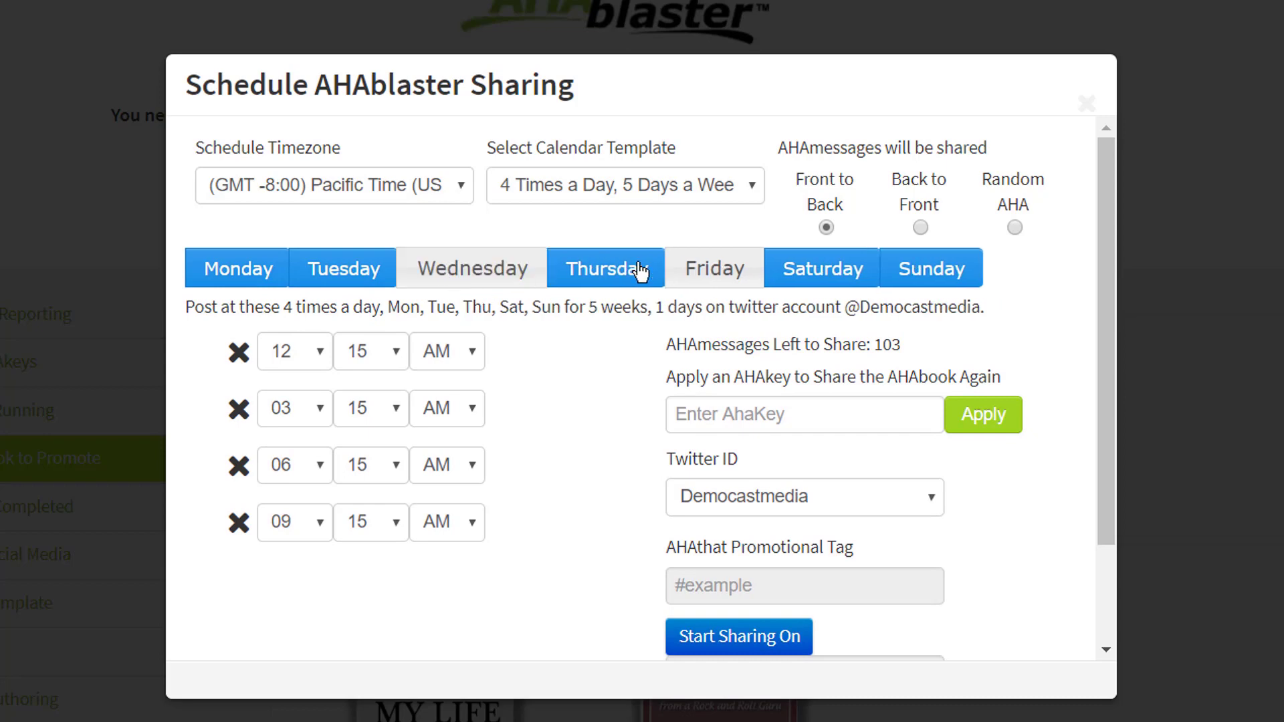
- Set the first posting hour to 07 and the second time to PM, then start sharing
left_click(318, 364)
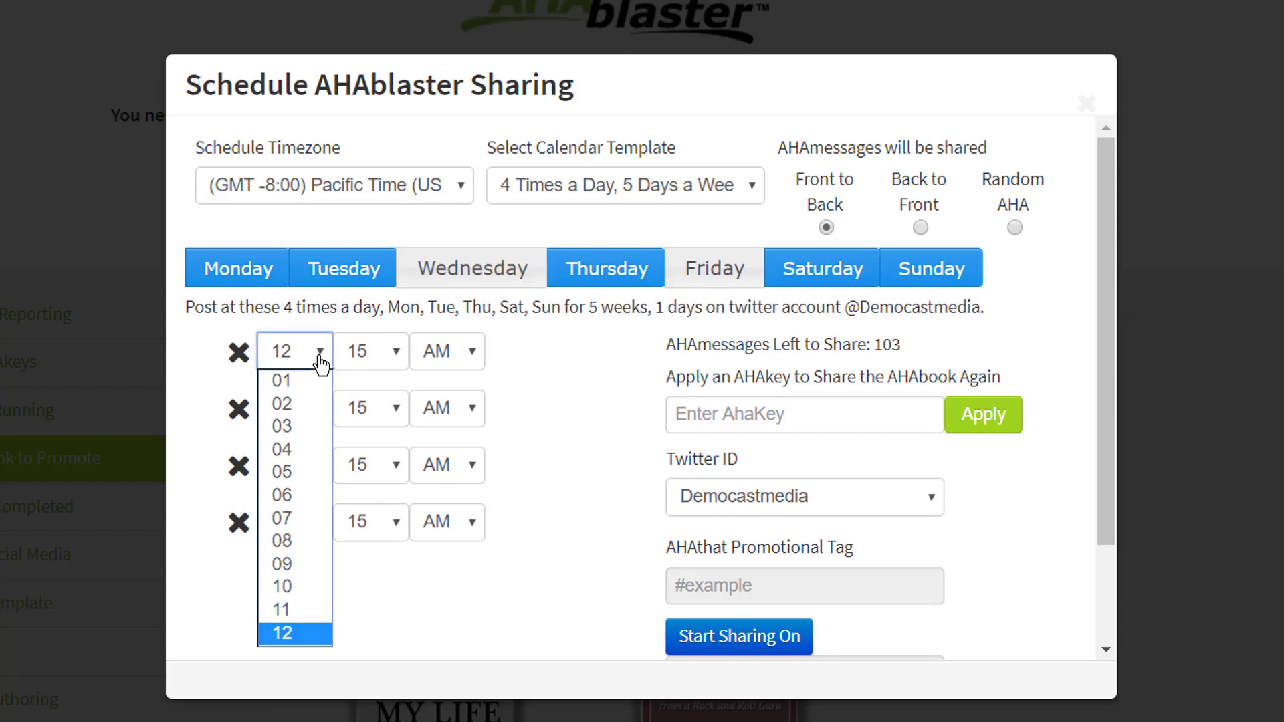
left_click(297, 519)
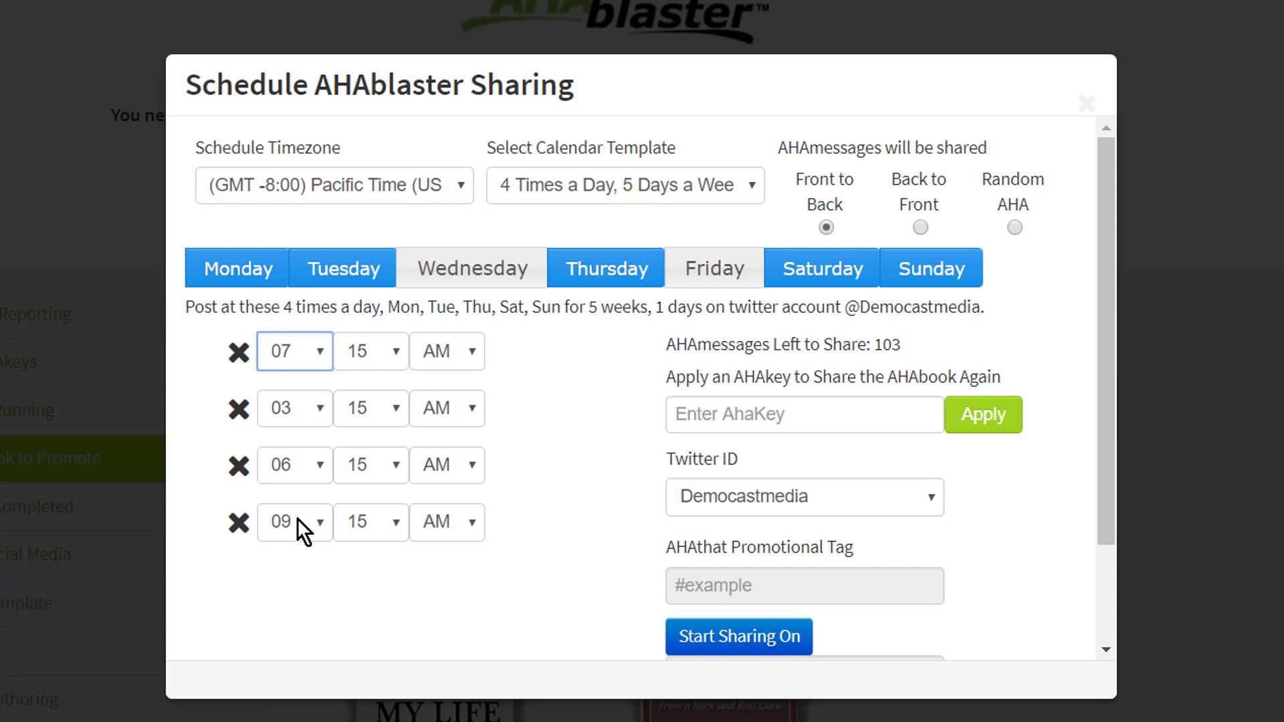
left_click(473, 410)
left_click(453, 461)
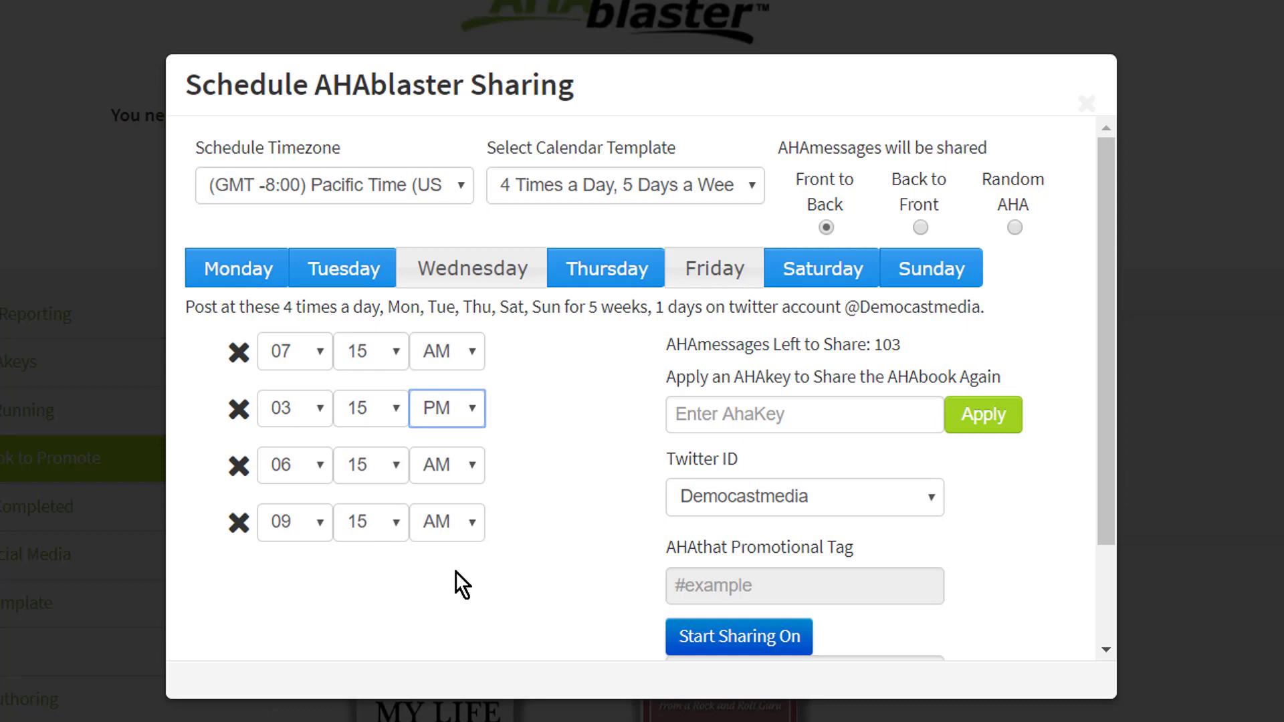
scroll(561, 561, "down", 2)
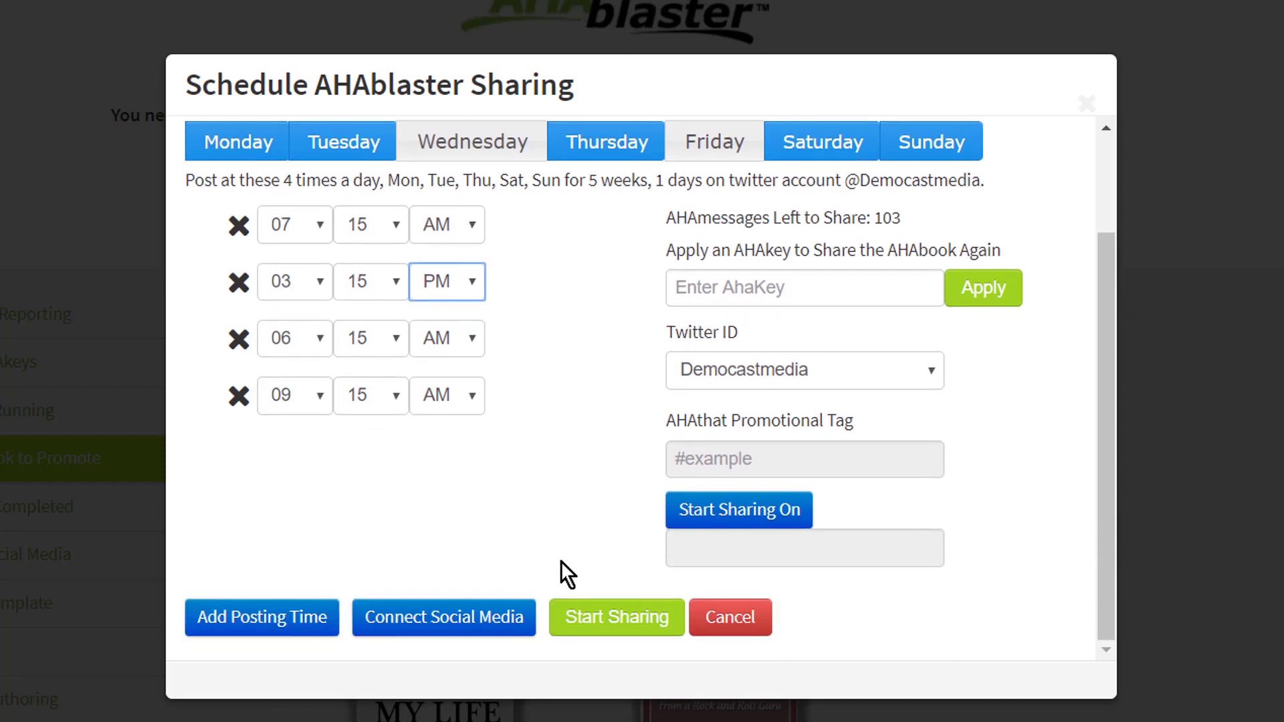
left_click(619, 629)
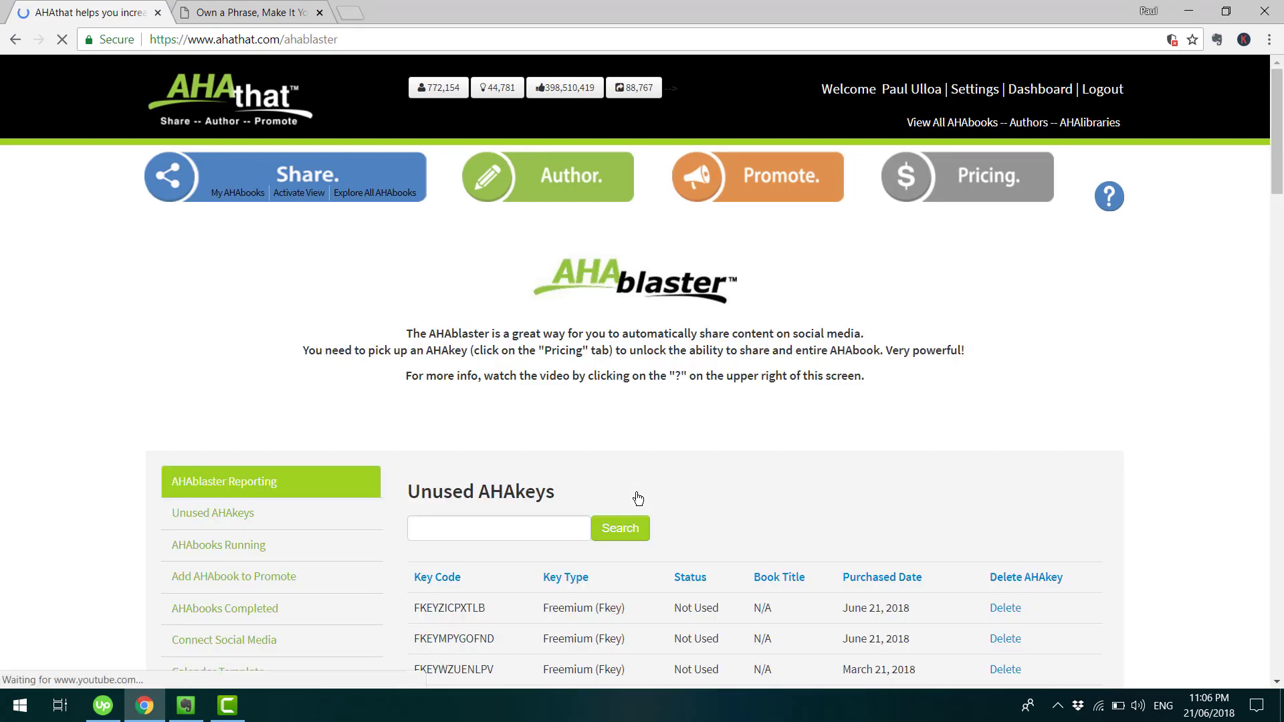
- List AHAbooks Running, showing I Love My Life! with 103 messages left to share
scroll(496, 423, "down", 3)
left_click(251, 311)
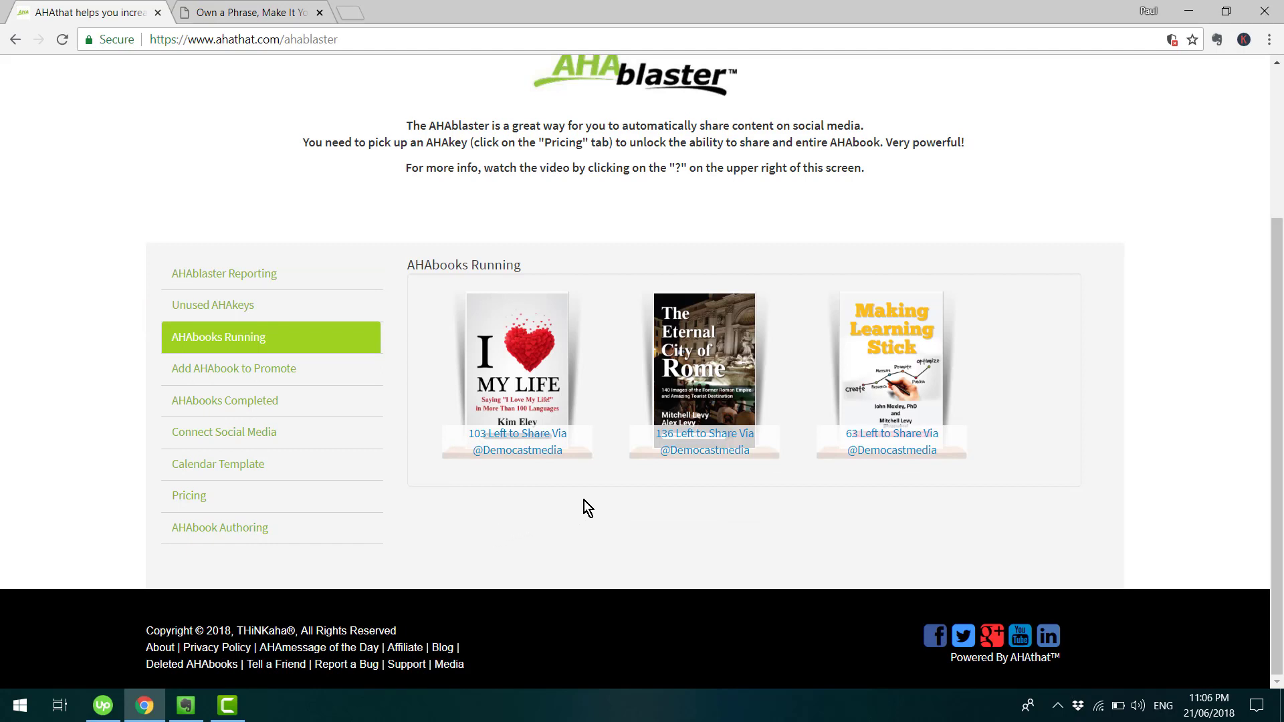
mouse_move(572, 451)
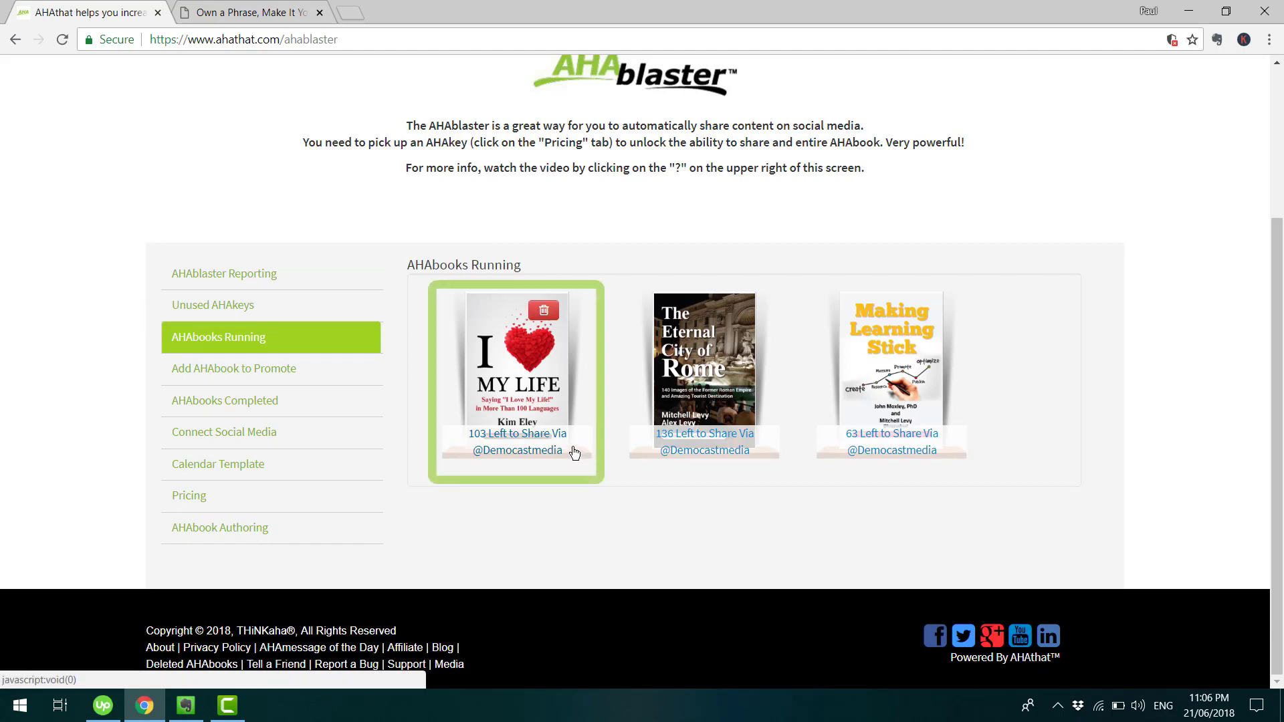